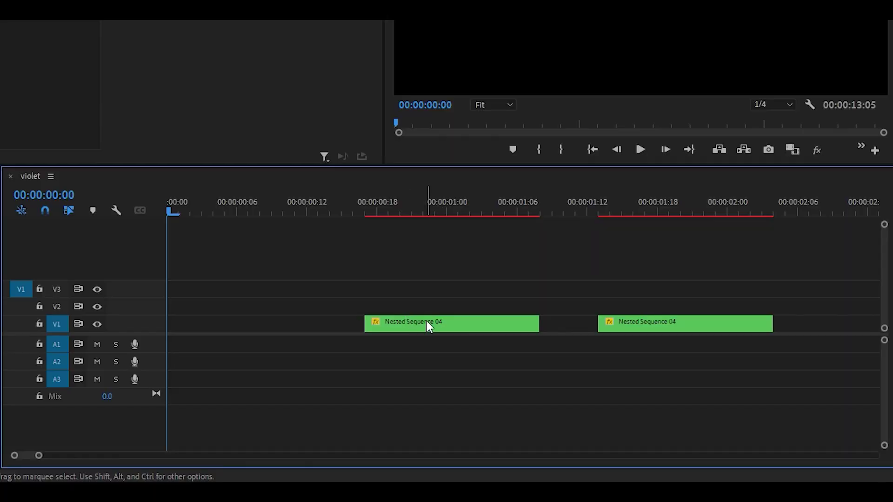
- Duplicate the first Nested Sequence 04 clip to the sequence start and restart its Scale animation with a 250 keyframe at 00:00:00:00
{"action": "left_click_drag", "start_coordinate": [428, 324], "coordinate": [239, 325]}
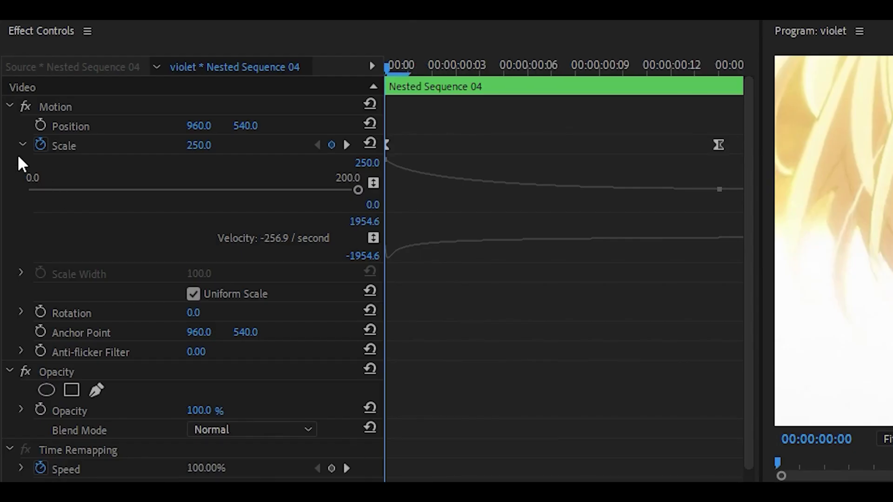
{"action": "left_click", "coordinate": [40, 145]}
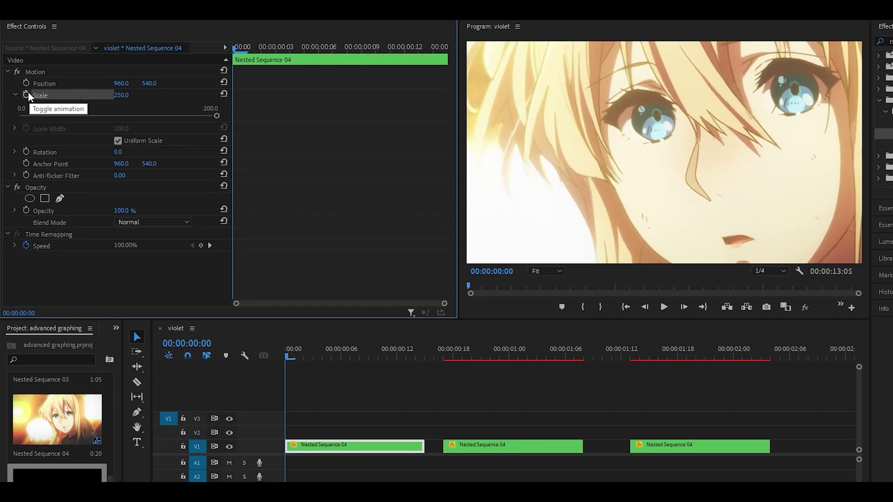
{"action": "left_click", "coordinate": [29, 96]}
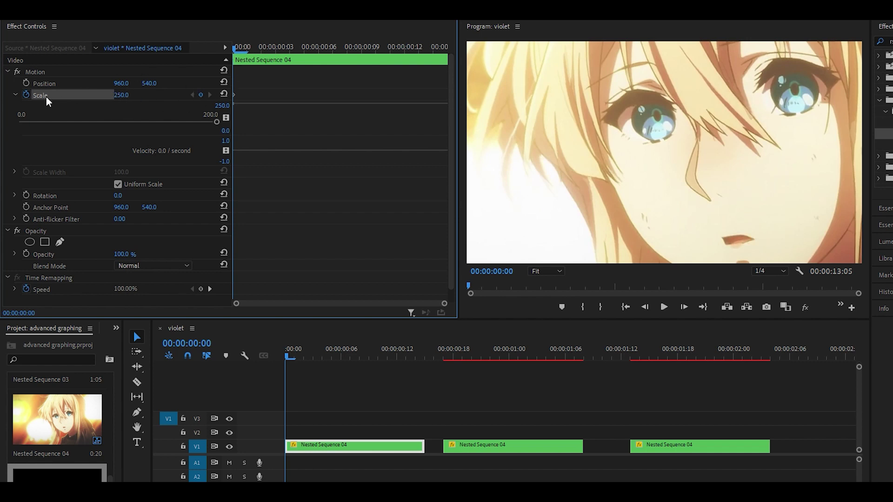
- Keyframe the copied clip's Scale back to its default at 00:00:00:14 and preview the zoom-out
{"action": "left_click", "coordinate": [420, 349]}
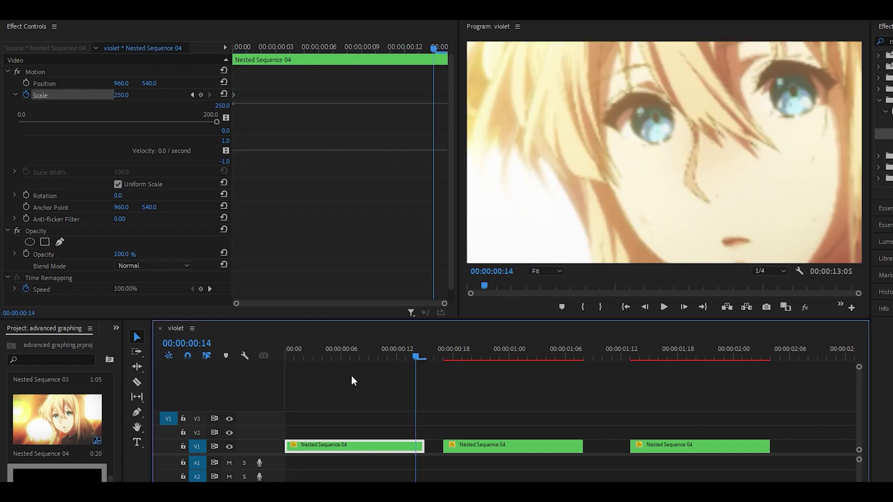
{"action": "left_click", "coordinate": [224, 94]}
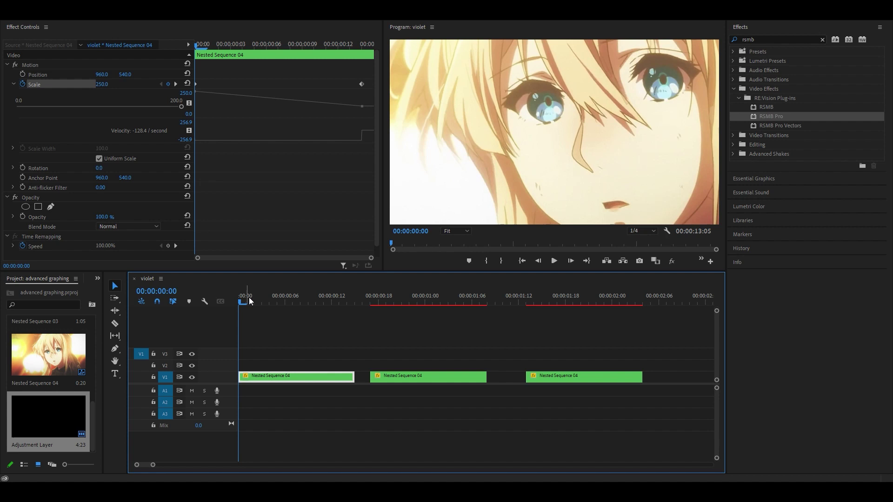
{"action": "key", "text": "space"}
{"action": "left_click", "coordinate": [251, 298]}
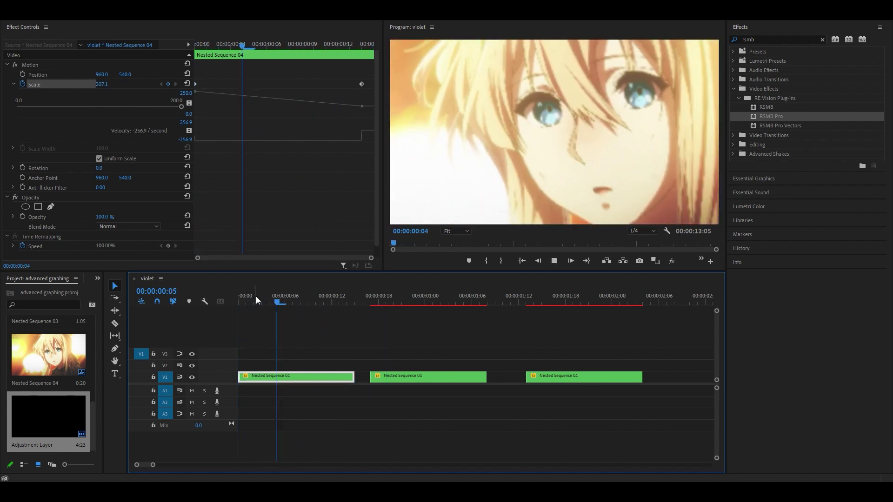
{"action": "left_click_drag", "start_coordinate": [255, 299], "coordinate": [292, 301]}
{"action": "key", "text": "space"}
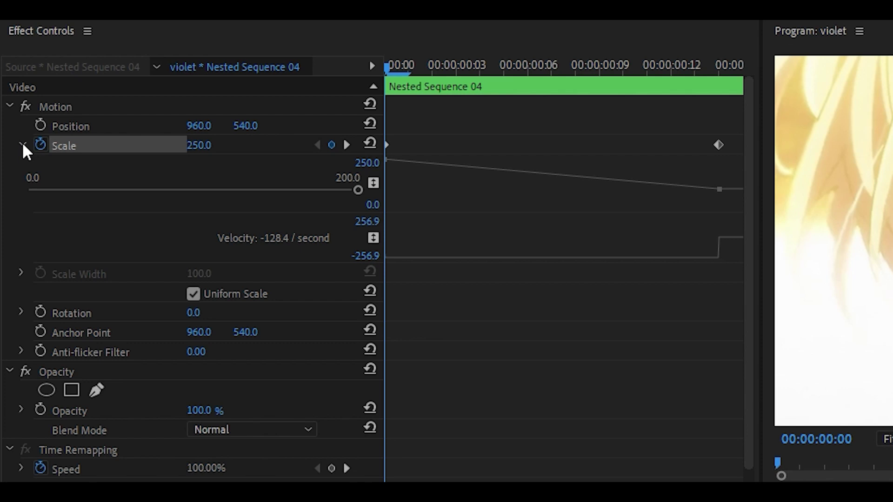
- Ease the ending Scale keyframe by stretching its velocity handle far toward the clip's start, and preview the curved zoom-out
{"action": "left_click", "coordinate": [22, 144]}
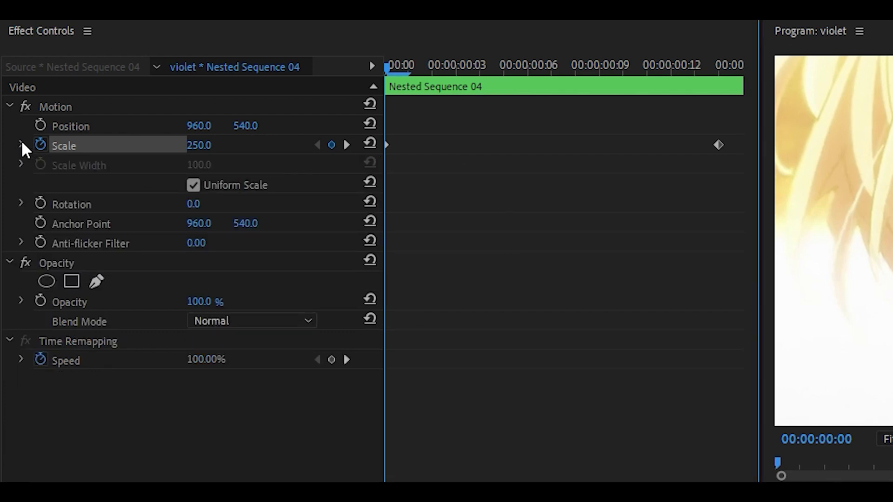
{"action": "left_click", "coordinate": [21, 144]}
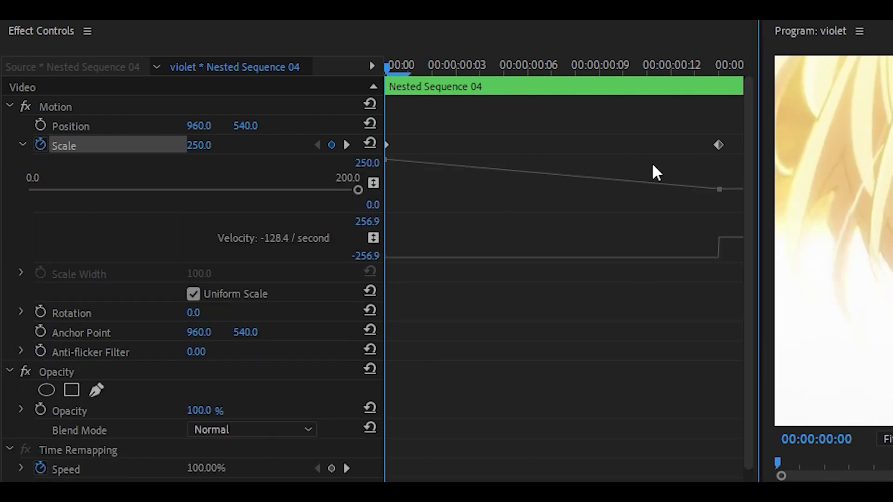
{"action": "left_click", "coordinate": [718, 146]}
{"action": "left_click_drag", "start_coordinate": [690, 261], "coordinate": [450, 242]}
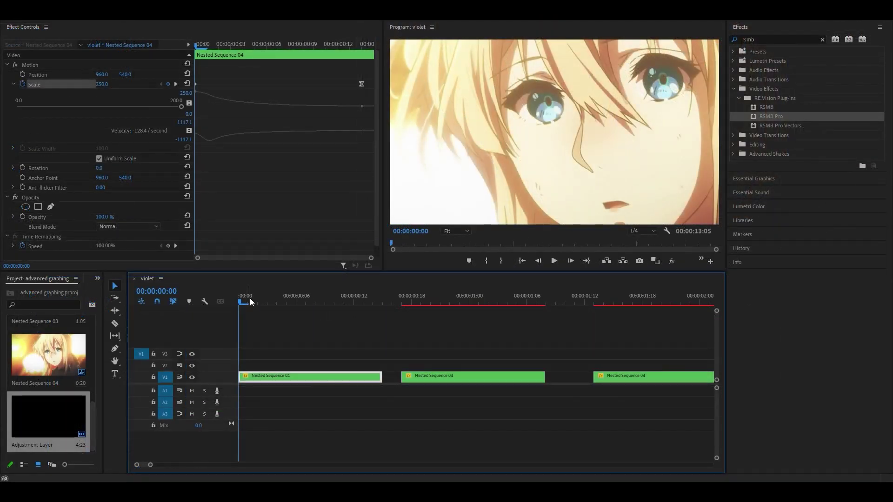
{"action": "key", "text": "space"}
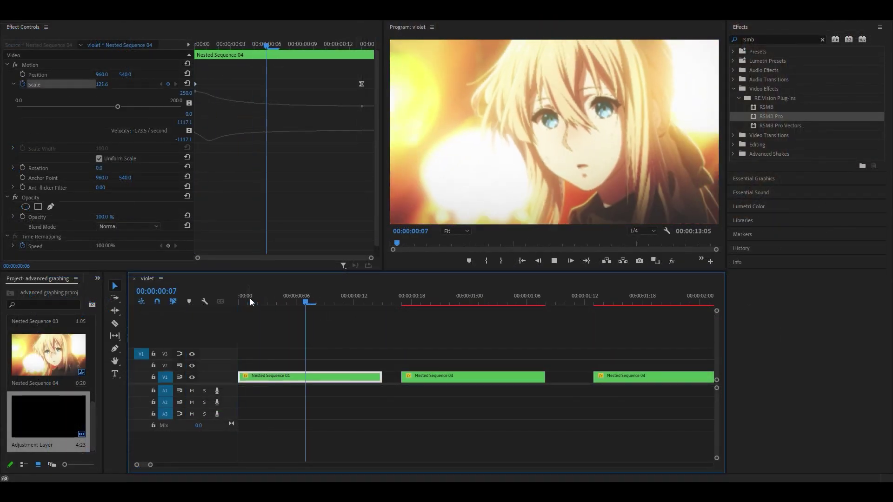
{"action": "left_click_drag", "start_coordinate": [250, 300], "coordinate": [330, 316]}
{"action": "key", "text": "space"}
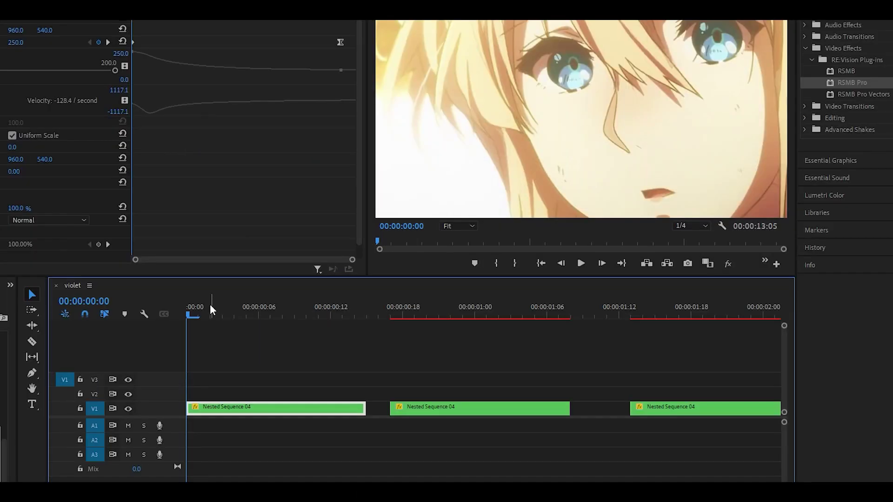
{"action": "key", "text": "space"}
{"action": "key", "text": "space"}
{"action": "left_click", "coordinate": [189, 311]}
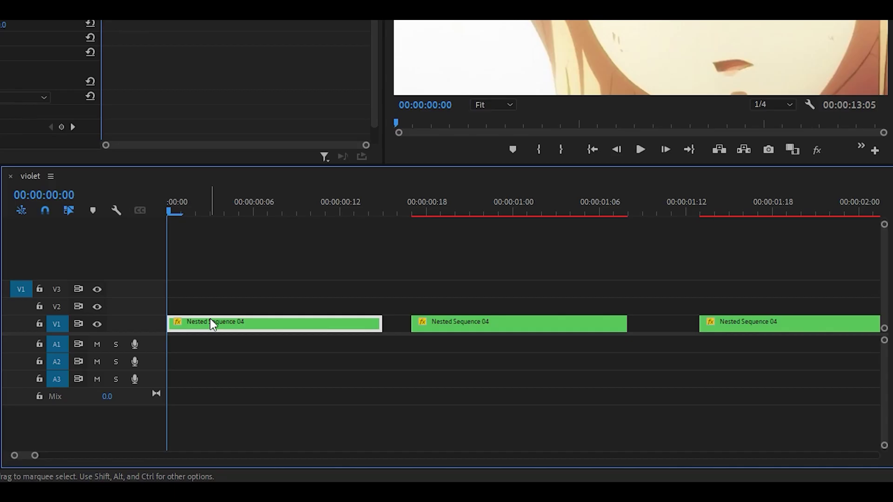
- Duplicate the first clip onto V2, cut it about two frames in, and remove the longer remainder
{"action": "left_click_drag", "start_coordinate": [210, 319], "coordinate": [205, 306]}
{"action": "key", "text": "c"}
{"action": "left_click", "coordinate": [195, 306]}
{"action": "key", "text": "v"}
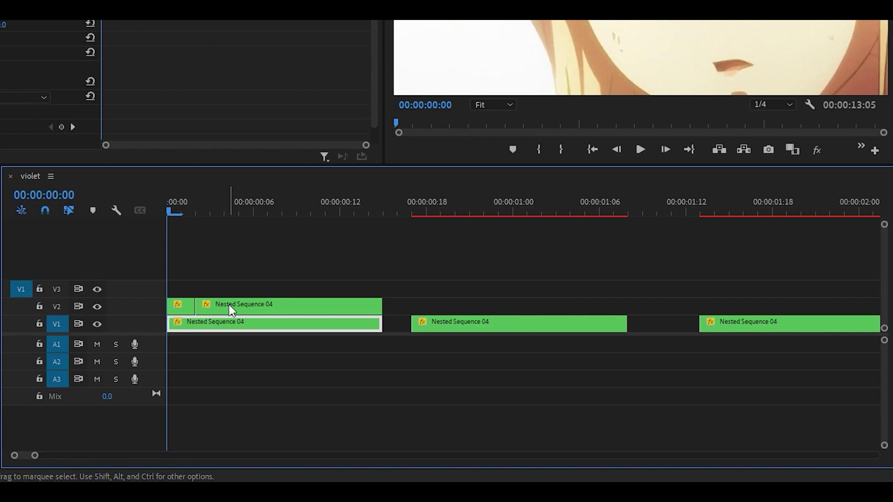
{"action": "left_click", "coordinate": [229, 305]}
{"action": "key", "text": "Right"}
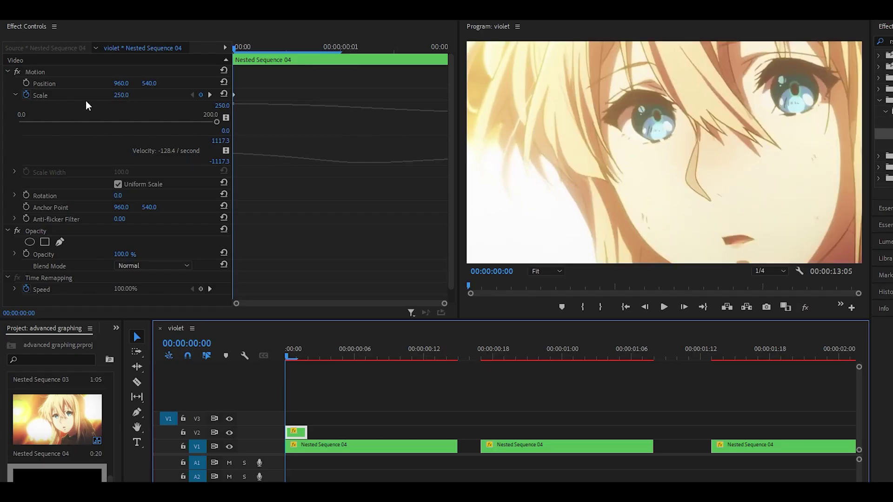
- Try keyframing the short V2 clip's Scale at 400 on its first frame and a lower value at 00:00:00:01
{"action": "left_click", "coordinate": [125, 95]}
{"action": "type", "text": "4"}
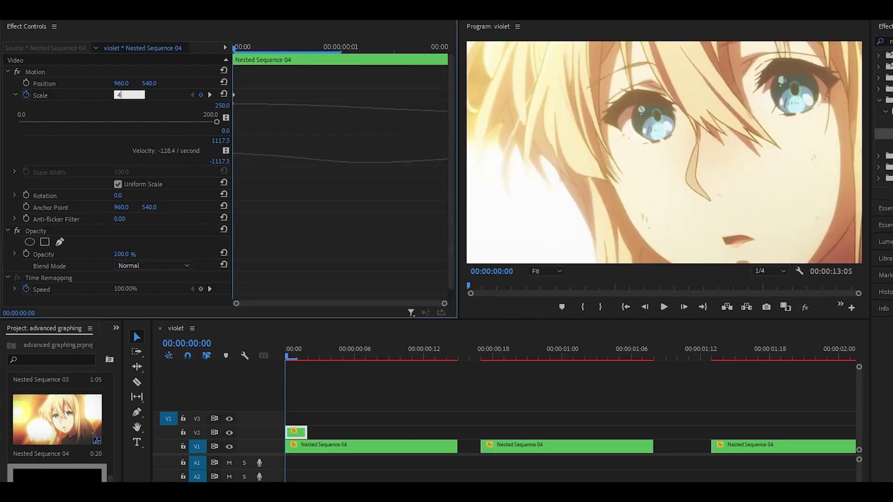
{"action": "type", "text": "00"}
{"action": "key", "text": "Return"}
{"action": "key", "text": "Right"}
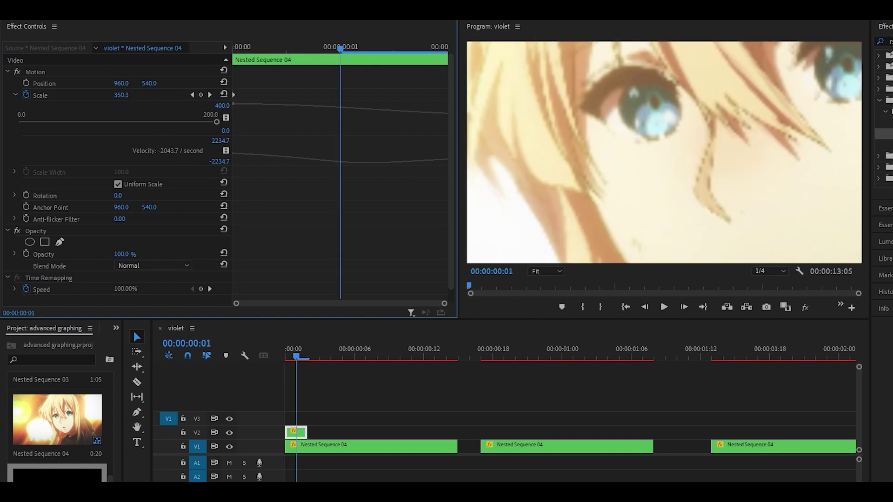
{"action": "left_click", "coordinate": [135, 95]}
{"action": "type", "text": "2"}
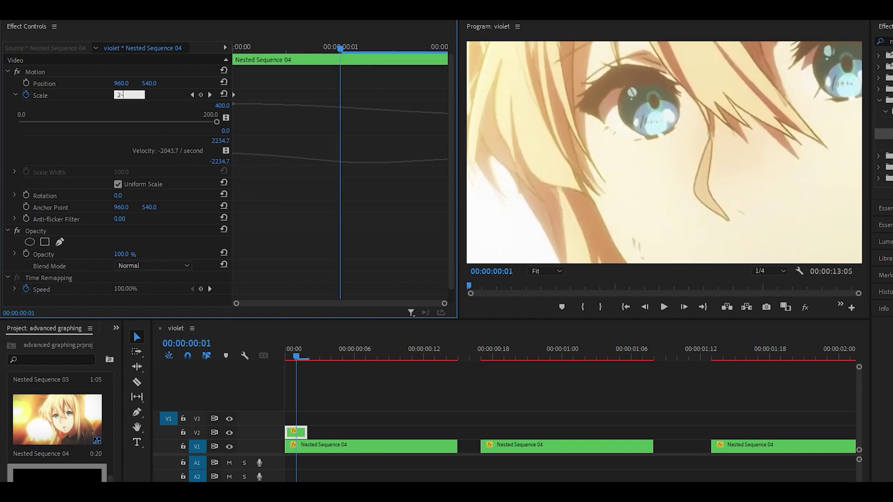
{"action": "type", "text": "0"}
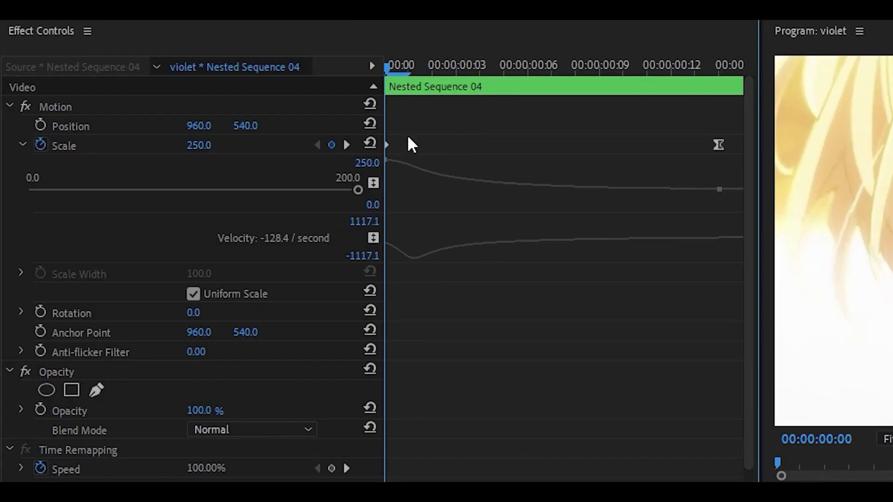
- Pull the starting Scale keyframe's velocity handle in close, set its velocity to about -451 per second, and preview the clip
{"action": "left_click", "coordinate": [388, 144]}
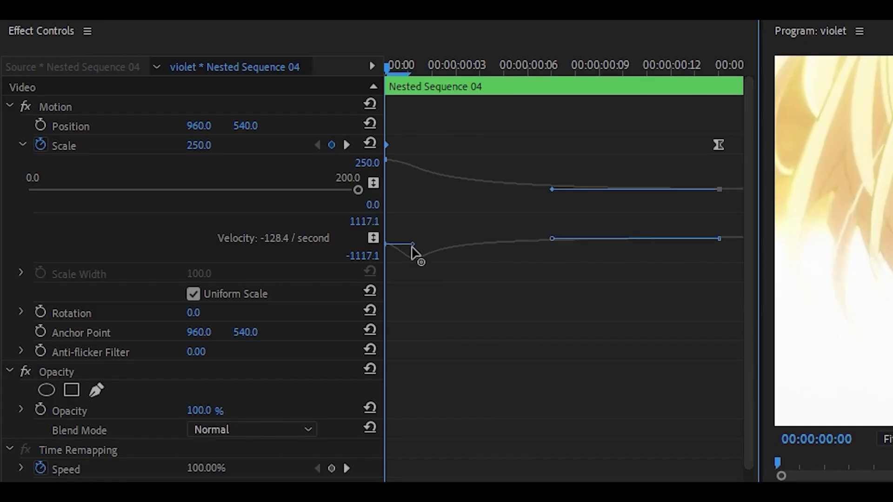
{"action": "left_click_drag", "start_coordinate": [412, 247], "coordinate": [397, 246]}
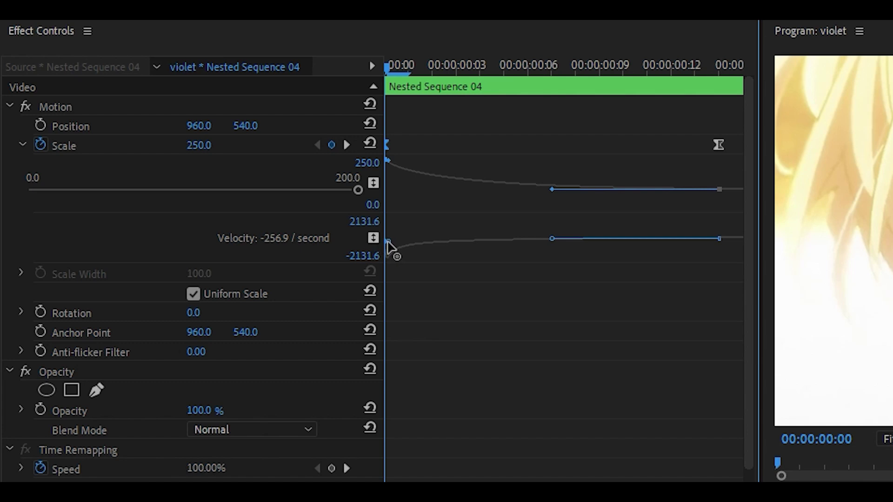
{"action": "mouse_move", "coordinate": [389, 247]}
{"action": "left_mouse_down"}
{"action": "mouse_move", "coordinate": [379, 250]}
{"action": "mouse_move", "coordinate": [389, 243]}
{"action": "left_mouse_up"}
{"action": "left_click", "coordinate": [417, 276]}
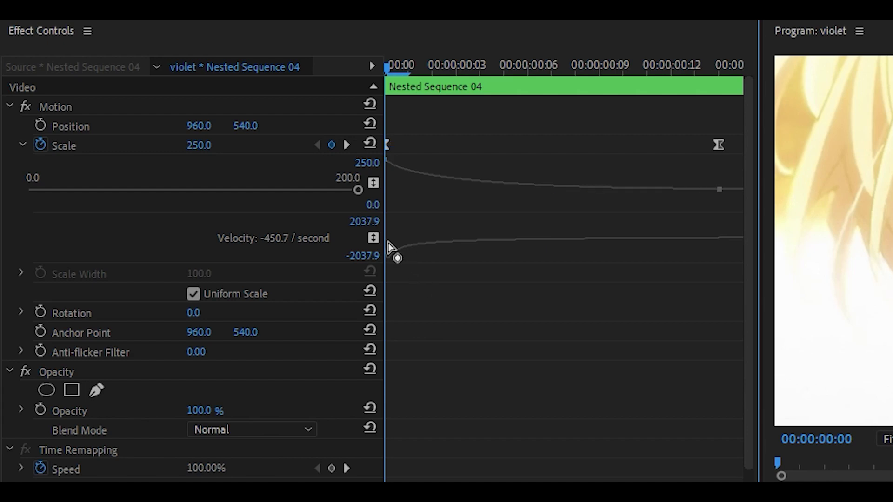
{"action": "left_click", "coordinate": [388, 145]}
{"action": "key", "text": "space"}
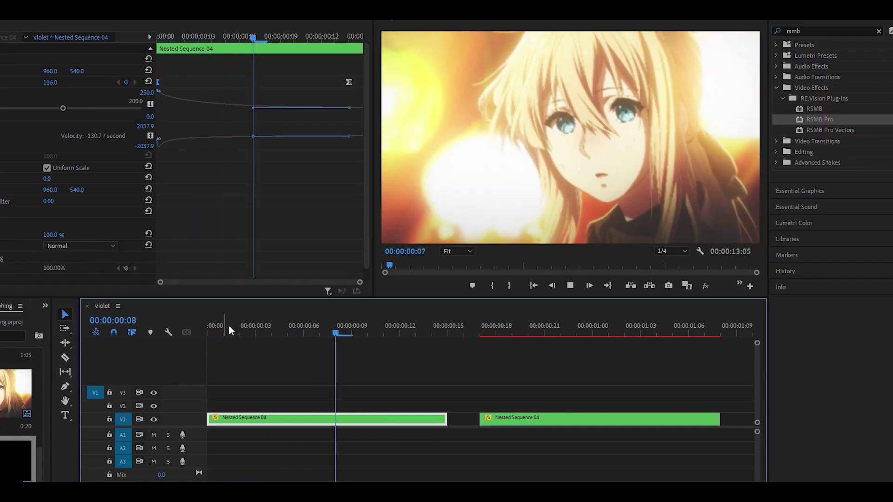
{"action": "left_click", "coordinate": [214, 331]}
{"action": "key", "text": "space"}
{"action": "left_click_drag", "start_coordinate": [233, 330], "coordinate": [178, 332]}
{"action": "key", "text": "space"}
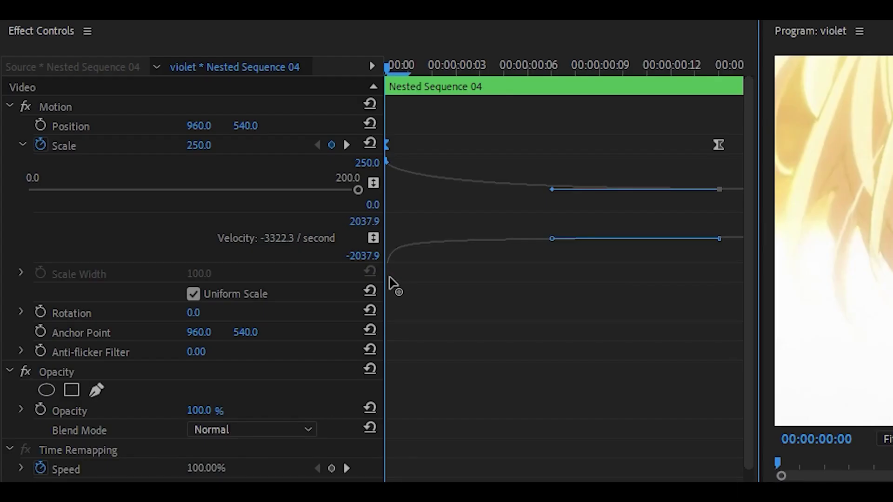
- Steepen the starting Scale keyframe's velocity to about -3526 per second with a slightly longer handle, and preview the clip
{"action": "left_click_drag", "start_coordinate": [390, 277], "coordinate": [389, 278]}
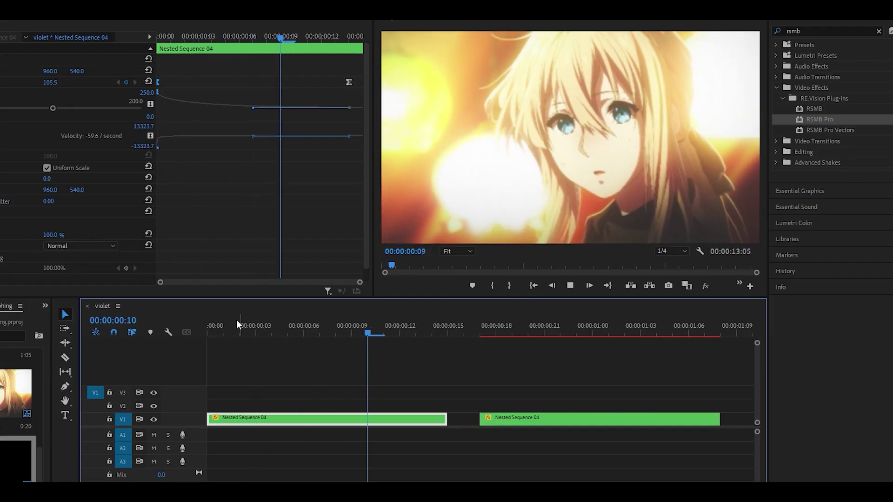
{"action": "left_click_drag", "start_coordinate": [237, 323], "coordinate": [197, 264]}
{"action": "key", "text": "space"}
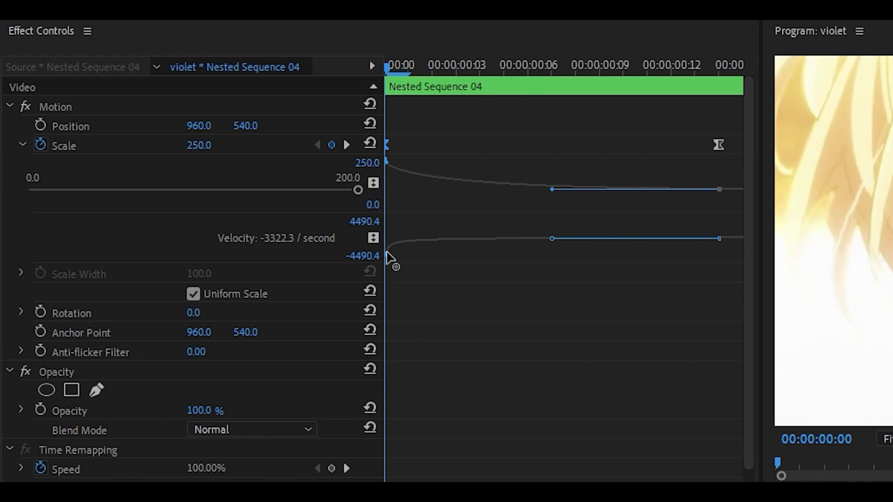
{"action": "left_click_drag", "start_coordinate": [389, 257], "coordinate": [393, 257]}
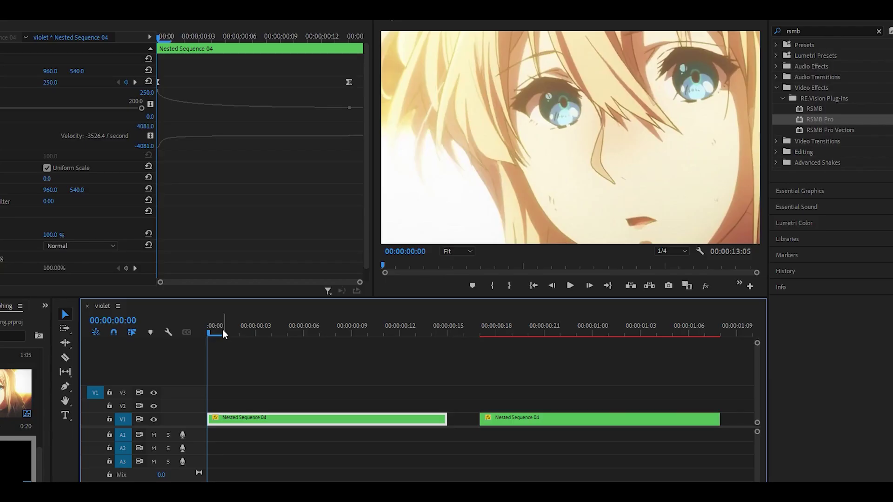
{"action": "key", "text": "space"}
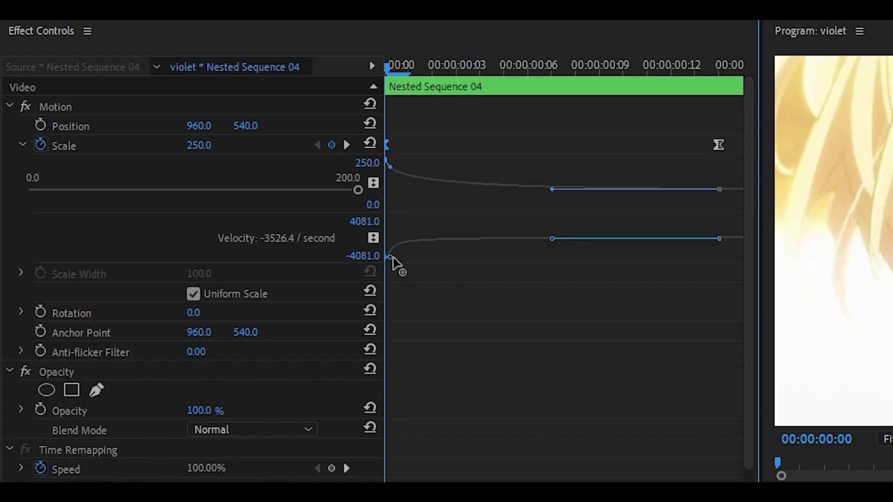
- Try stretching the starting Scale keyframe's velocity handle much further into the clip, scrubbing the first frames to check the motion
{"action": "left_click_drag", "start_coordinate": [391, 257], "coordinate": [397, 258]}
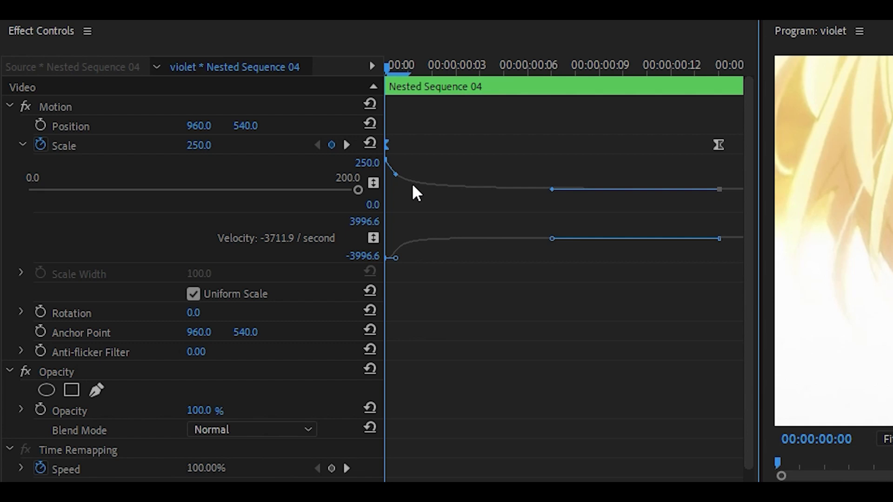
{"action": "left_click", "coordinate": [404, 64]}
{"action": "mouse_move", "coordinate": [403, 60]}
{"action": "left_mouse_down"}
{"action": "mouse_move", "coordinate": [445, 68]}
{"action": "mouse_move", "coordinate": [386, 65]}
{"action": "left_mouse_up"}
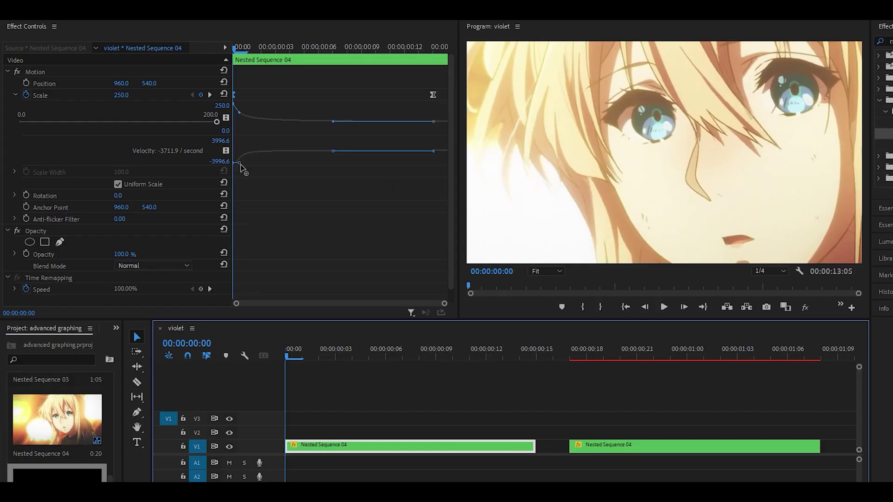
{"action": "left_click_drag", "start_coordinate": [240, 164], "coordinate": [251, 164]}
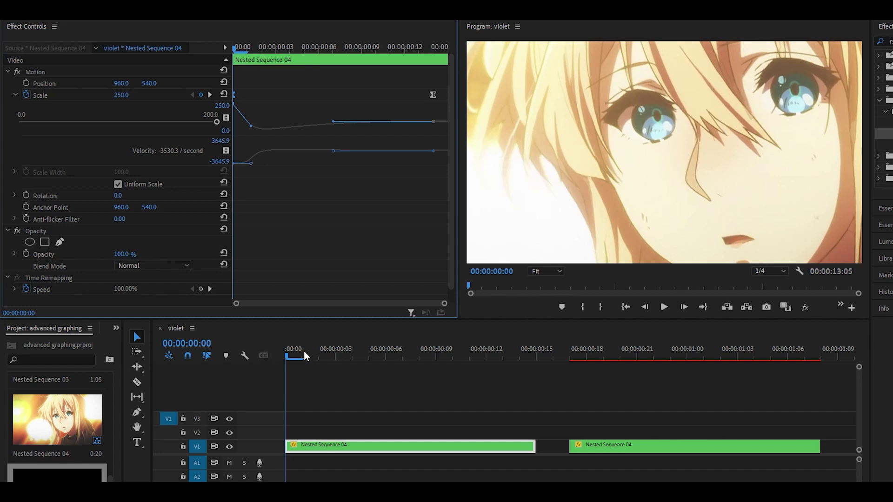
{"action": "mouse_move", "coordinate": [306, 356]}
{"action": "left_mouse_down"}
{"action": "mouse_move", "coordinate": [448, 356]}
{"action": "mouse_move", "coordinate": [300, 355]}
{"action": "left_mouse_up"}
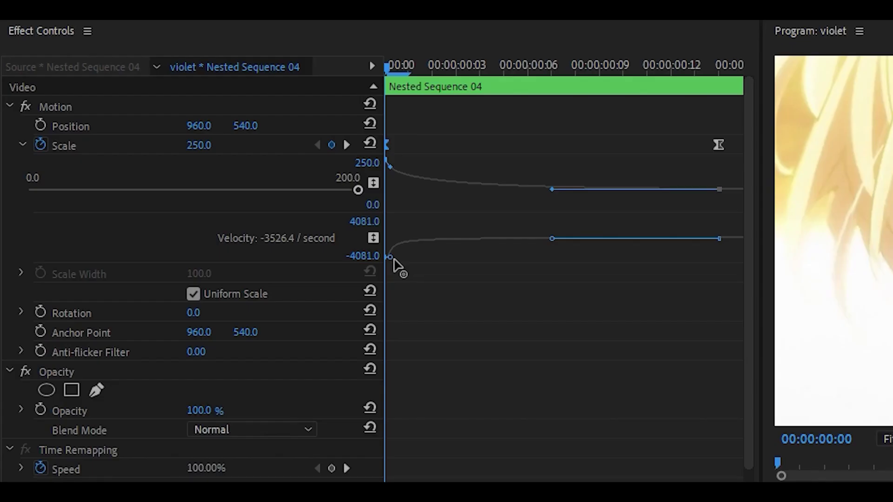
- Lengthen the starting Scale keyframe's handle slightly at about -3712 per second, play the clip, and return to the sequence start
{"action": "left_click_drag", "start_coordinate": [391, 258], "coordinate": [393, 261]}
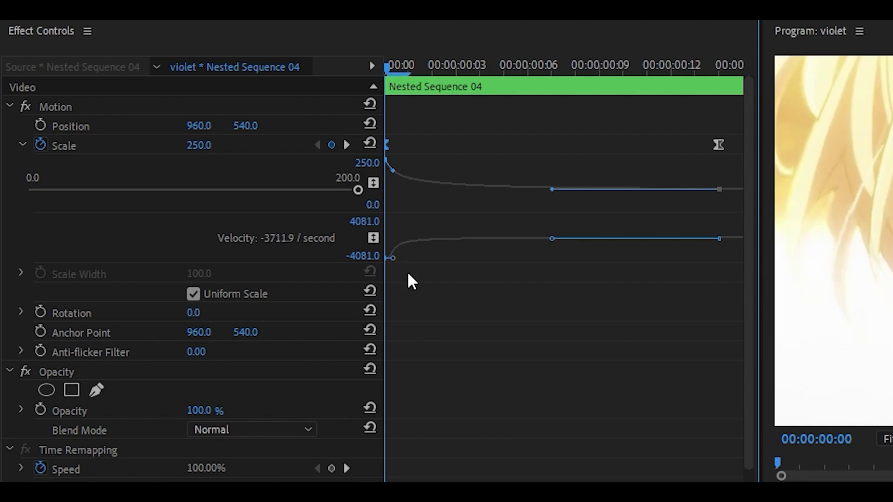
{"action": "key", "text": "space"}
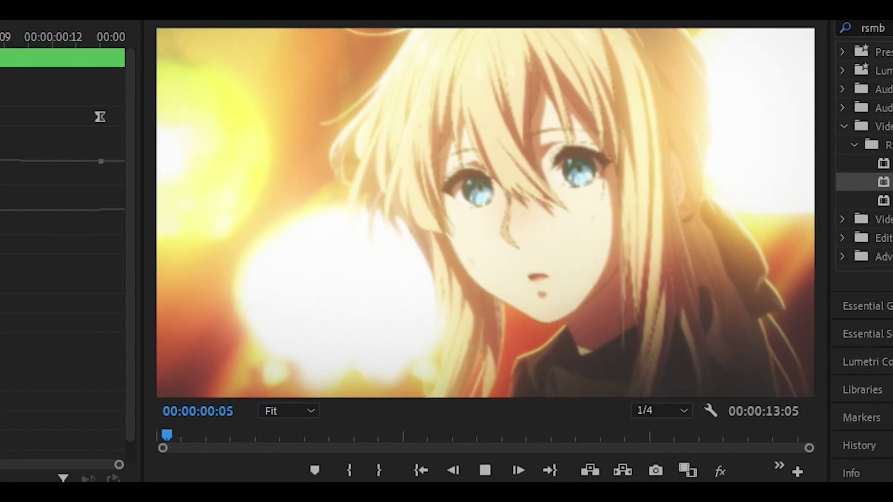
{"action": "key", "text": "Home"}
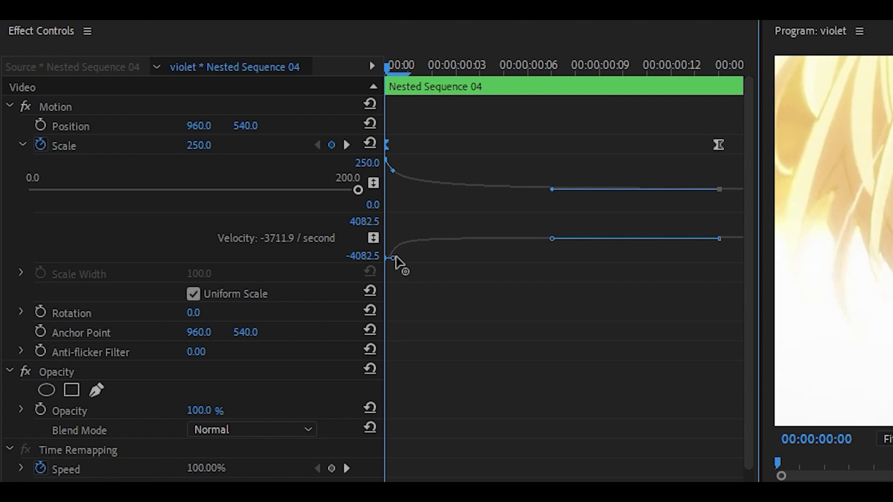
- Play the first nested clip and scrub its opening frames to check how fast the zoom-out starts, returning to the sequence start
{"action": "left_click_drag", "start_coordinate": [398, 257], "coordinate": [400, 258]}
{"action": "left_click", "coordinate": [515, 417]}
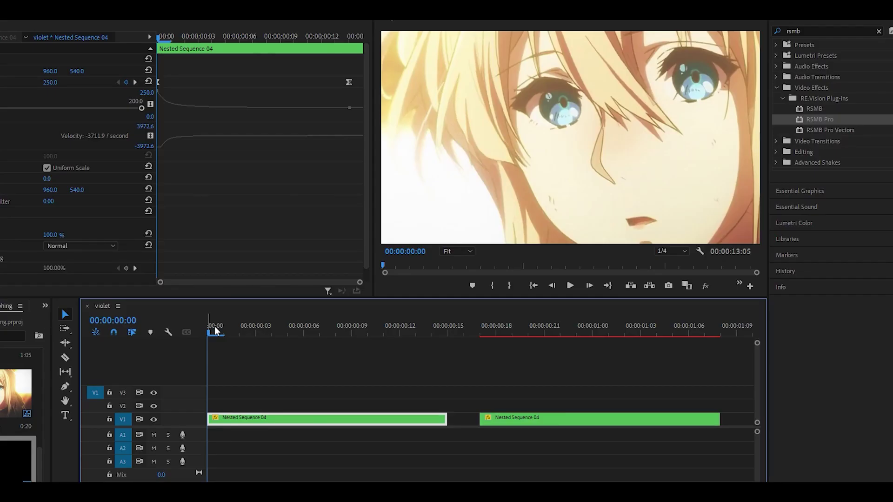
{"action": "key", "text": "space"}
{"action": "left_click", "coordinate": [212, 329]}
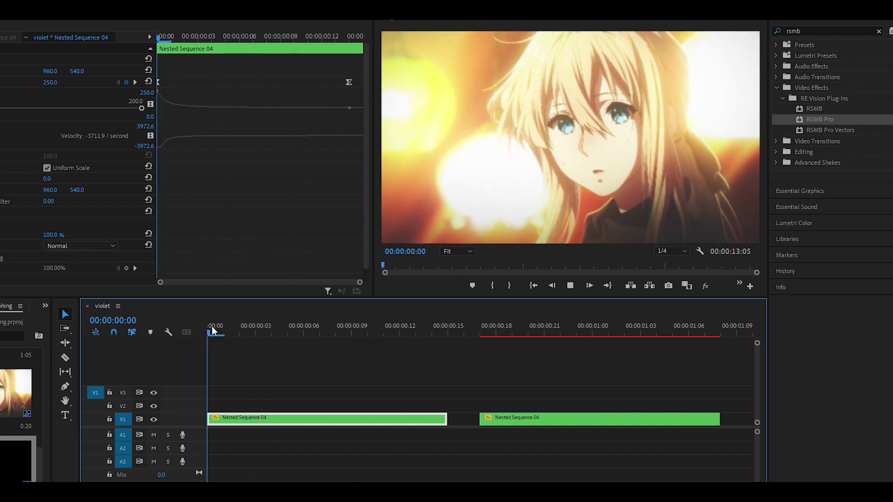
{"action": "left_click_drag", "start_coordinate": [228, 331], "coordinate": [290, 331]}
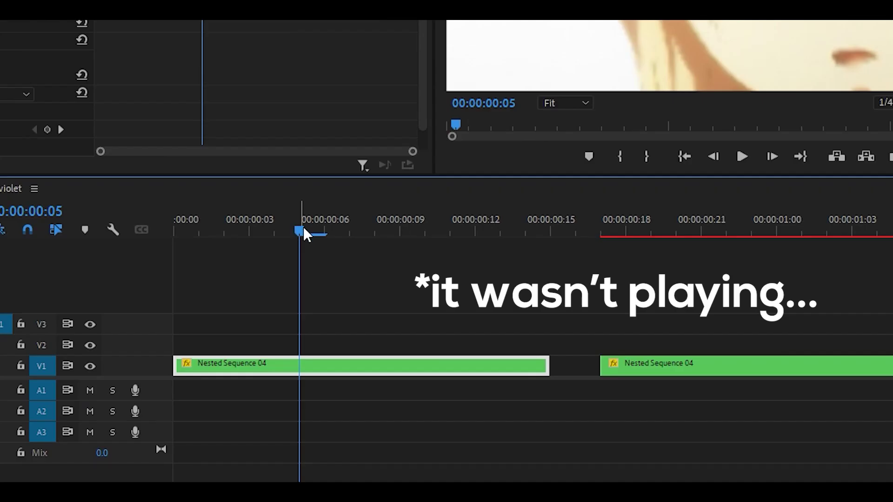
{"action": "left_click_drag", "start_coordinate": [303, 227], "coordinate": [265, 231]}
{"action": "left_click_drag", "start_coordinate": [287, 302], "coordinate": [247, 306]}
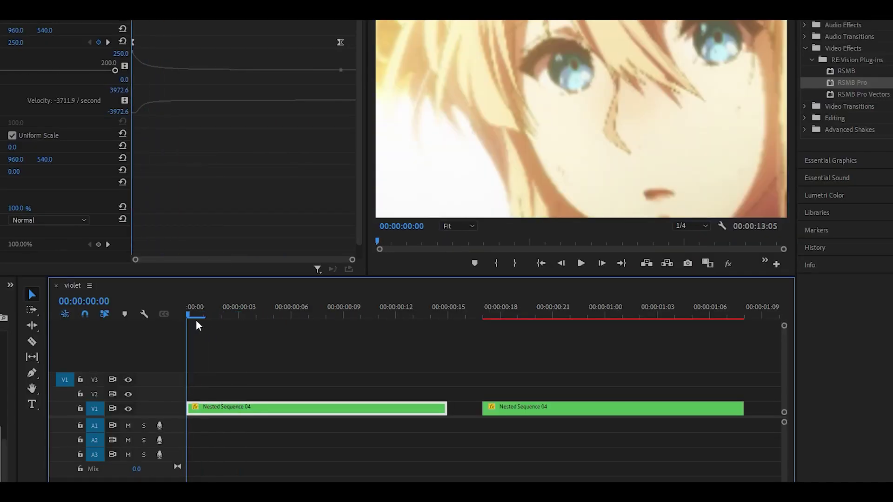
{"action": "left_click_drag", "start_coordinate": [196, 325], "coordinate": [227, 329]}
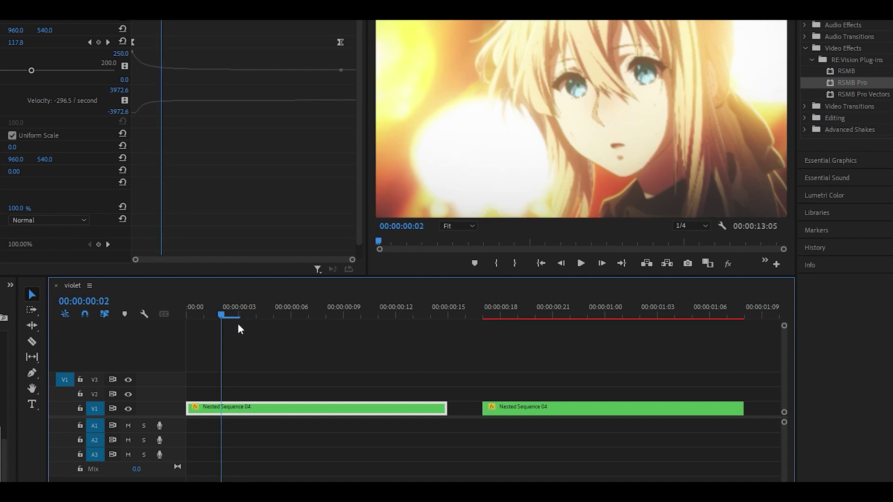
{"action": "left_click_drag", "start_coordinate": [238, 324], "coordinate": [240, 325]}
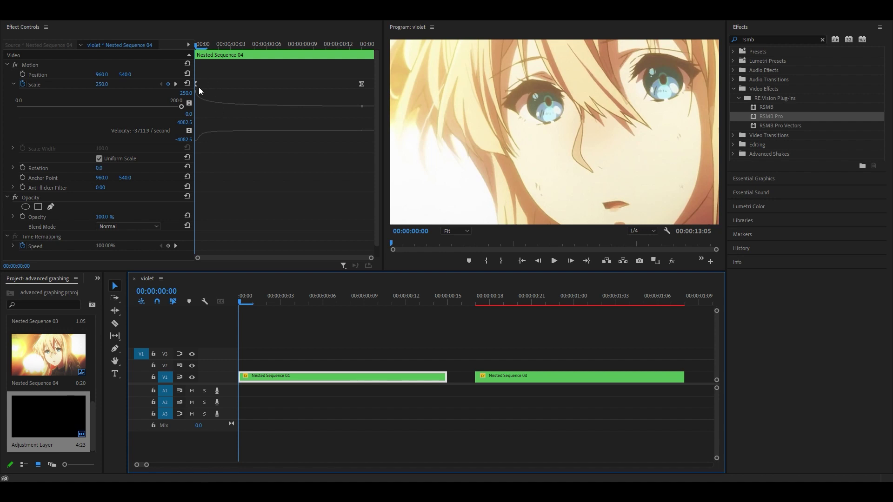
{"action": "mouse_move", "coordinate": [252, 301]}
{"action": "left_mouse_down"}
{"action": "mouse_move", "coordinate": [364, 302]}
{"action": "mouse_move", "coordinate": [239, 302]}
{"action": "left_mouse_up"}
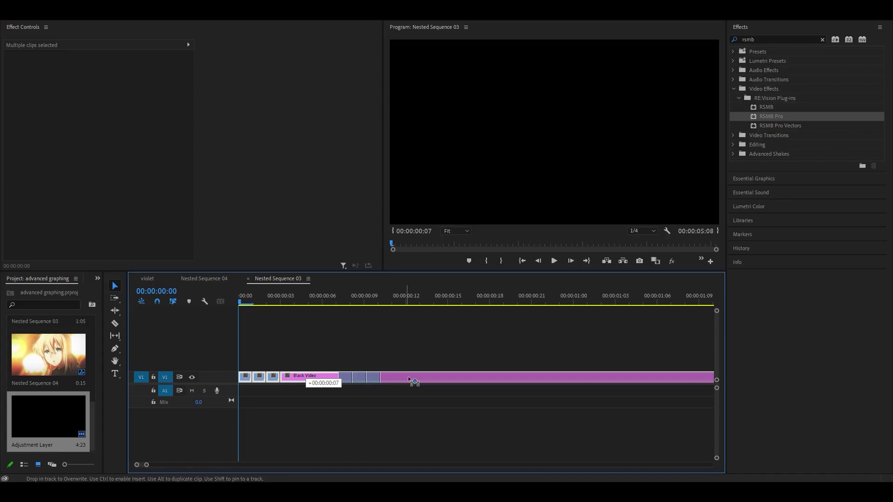
- Shift all clips in Nested Sequence 03 seven frames later and extend the first violet.mov clip back to the sequence start
{"action": "left_click_drag", "start_coordinate": [409, 379], "coordinate": [409, 379]}
{"action": "left_click", "coordinate": [372, 346]}
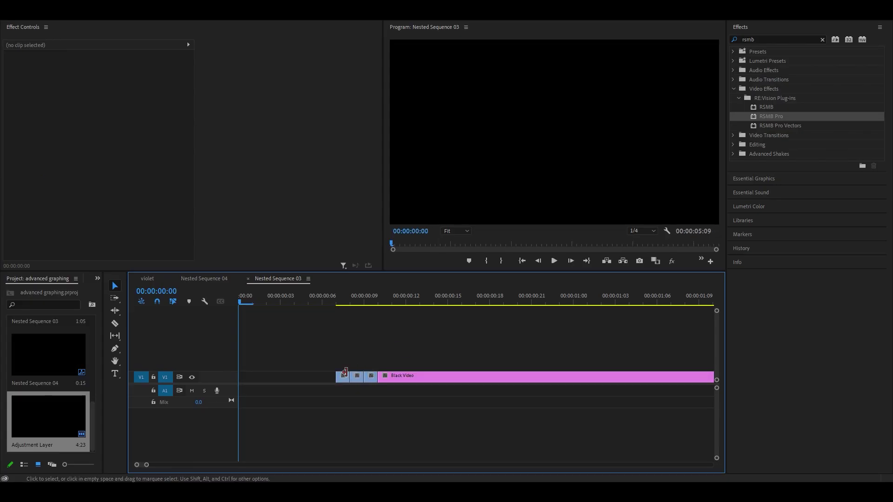
{"action": "left_click_drag", "start_coordinate": [337, 378], "coordinate": [239, 377]}
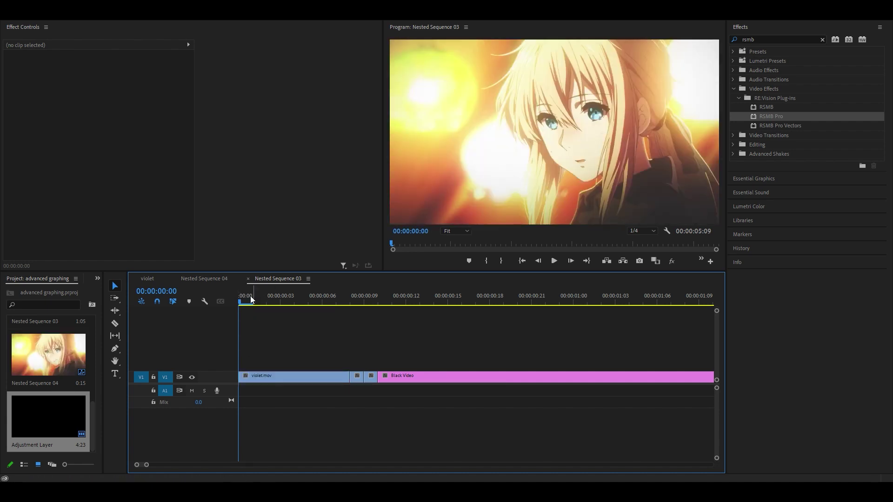
{"action": "mouse_move", "coordinate": [251, 296]}
{"action": "left_mouse_down"}
{"action": "mouse_move", "coordinate": [271, 296]}
{"action": "mouse_move", "coordinate": [252, 302]}
{"action": "left_mouse_up"}
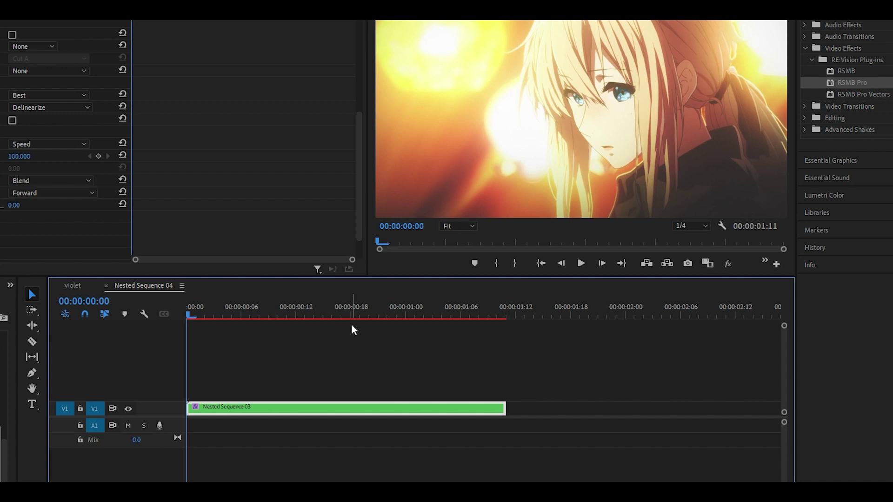
- Keyframe Speed % on the Nested Sequence 03 clip at 100 on the first frame and 4 at frame 8
{"action": "left_click", "coordinate": [159, 172]}
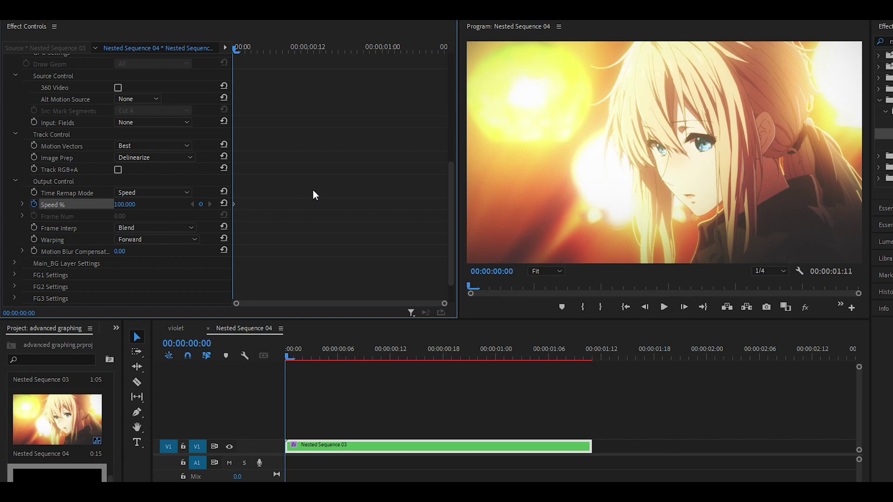
{"action": "key", "text": "shift+Right"}
{"action": "key", "text": "Right"}
{"action": "key", "text": "Right"}
{"action": "key", "text": "Right"}
{"action": "left_click", "coordinate": [124, 205]}
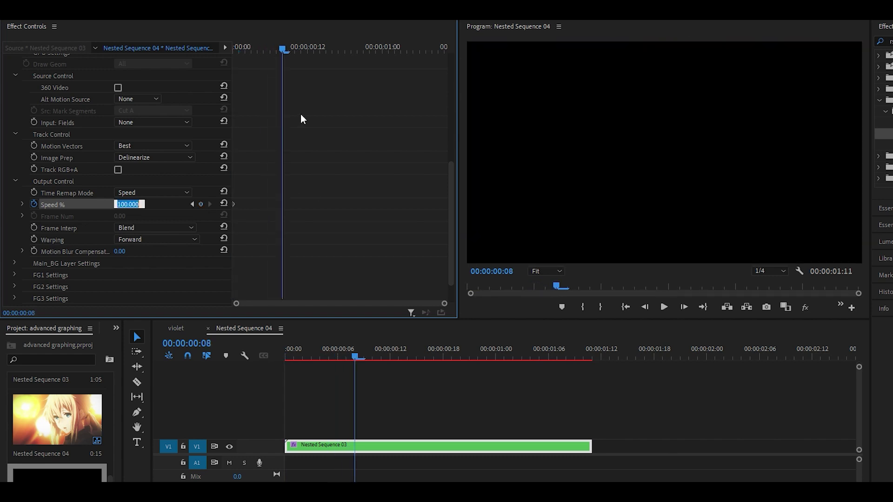
{"action": "type", "text": "4"}
{"action": "key", "text": "Return"}
- Move the second Speed % keyframe to frame 12
{"action": "key", "text": "Right"}
{"action": "key", "text": "Right"}
{"action": "key", "text": "Right"}
{"action": "key", "text": "Right"}
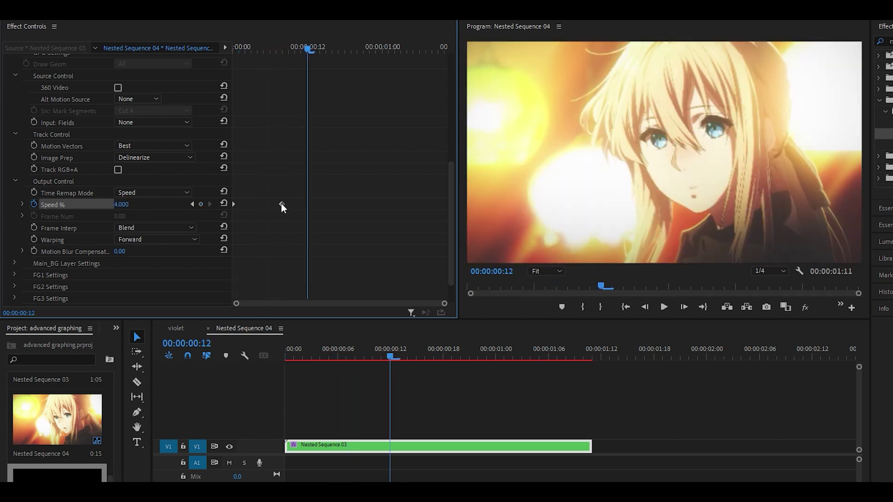
{"action": "left_click_drag", "start_coordinate": [282, 204], "coordinate": [307, 205]}
- Expand the Speed % graph, shape it to fall early and ease into the frame 12 keyframe, and preview the opening
{"action": "left_click", "coordinate": [23, 205]}
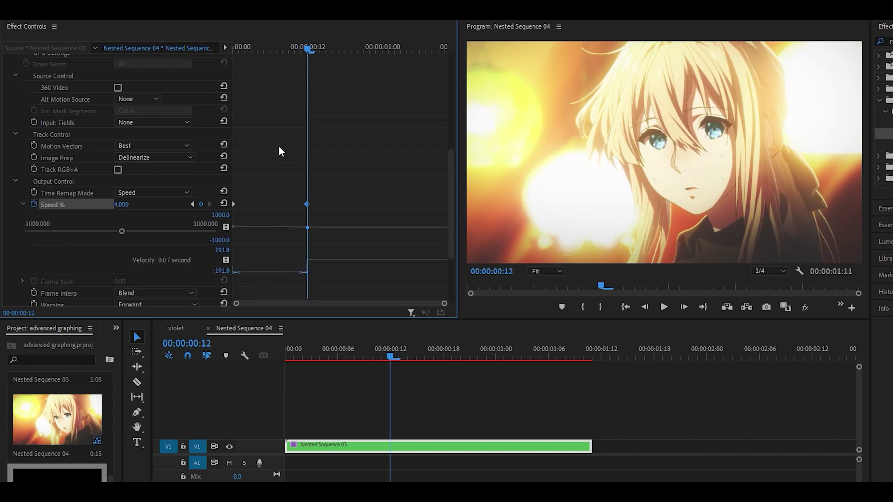
{"action": "scroll", "coordinate": [279, 149], "scroll_direction": "down", "scroll_amount": 2}
{"action": "left_click", "coordinate": [294, 357]}
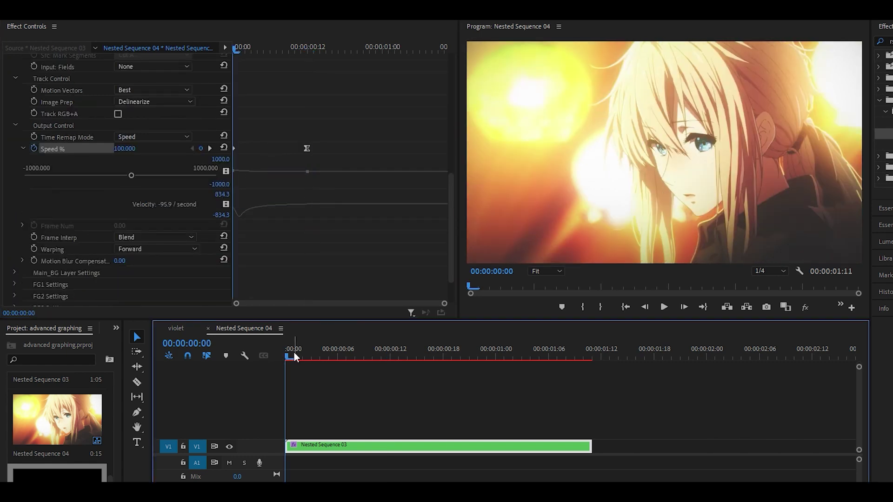
{"action": "key", "text": "space"}
{"action": "left_click_drag", "start_coordinate": [320, 353], "coordinate": [277, 360]}
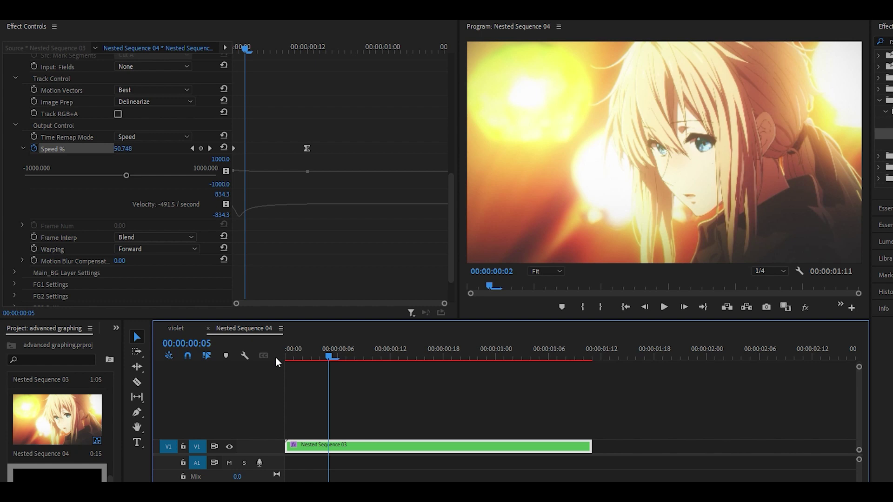
- Steepen the starting Speed % keyframe's velocity to about -1140 per second with its handle close in, and check the opening
{"action": "left_click", "coordinate": [236, 150]}
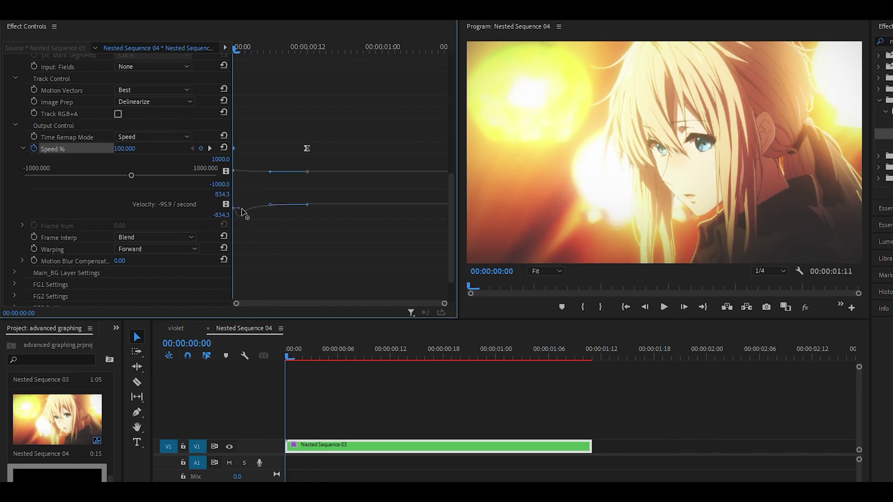
{"action": "left_click_drag", "start_coordinate": [241, 208], "coordinate": [238, 208]}
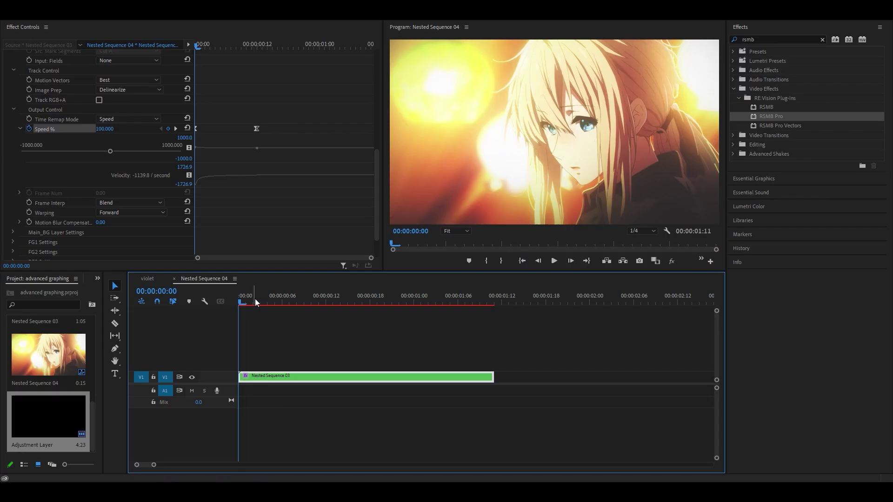
{"action": "mouse_move", "coordinate": [306, 355]}
{"action": "left_mouse_down"}
{"action": "mouse_move", "coordinate": [382, 353]}
{"action": "mouse_move", "coordinate": [295, 351]}
{"action": "left_mouse_up"}
- Compare the Speed % value at frame 1 between the steeper velocity curve and the previous one
{"action": "left_click_drag", "start_coordinate": [245, 298], "coordinate": [238, 298]}
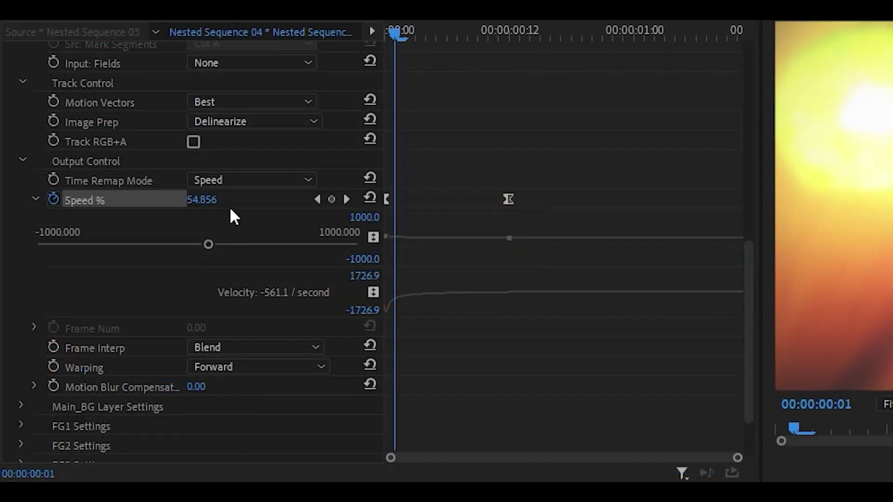
{"action": "left_click_drag", "start_coordinate": [198, 200], "coordinate": [209, 199]}
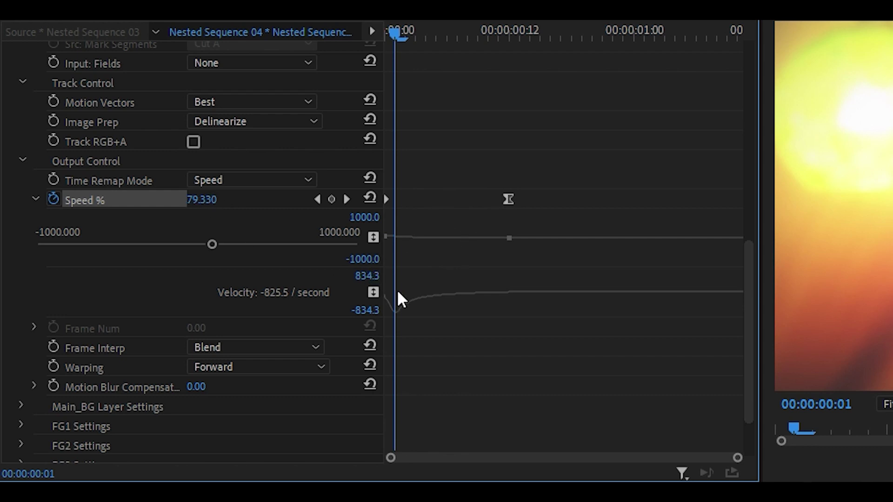
{"action": "key", "text": "ctrl+z"}
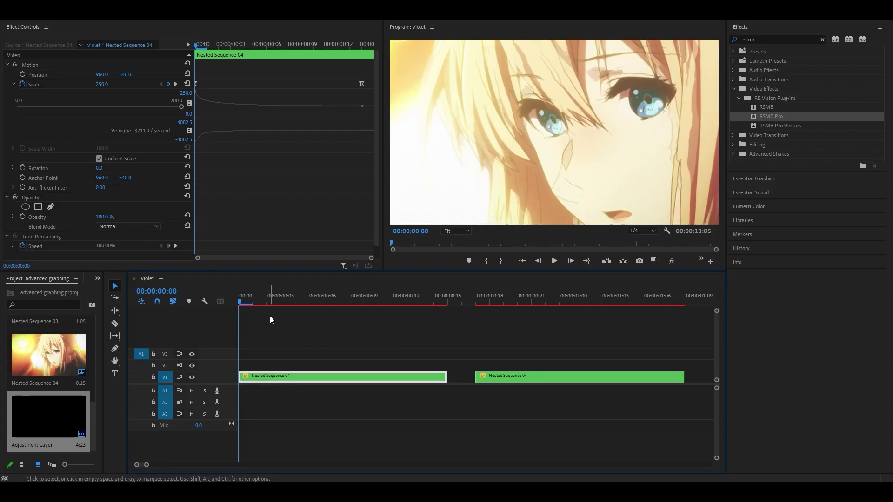
- Play the first and second nested clips in the violet sequence to compare the steep zoom-out curve with the gentler one
{"action": "key", "text": "space"}
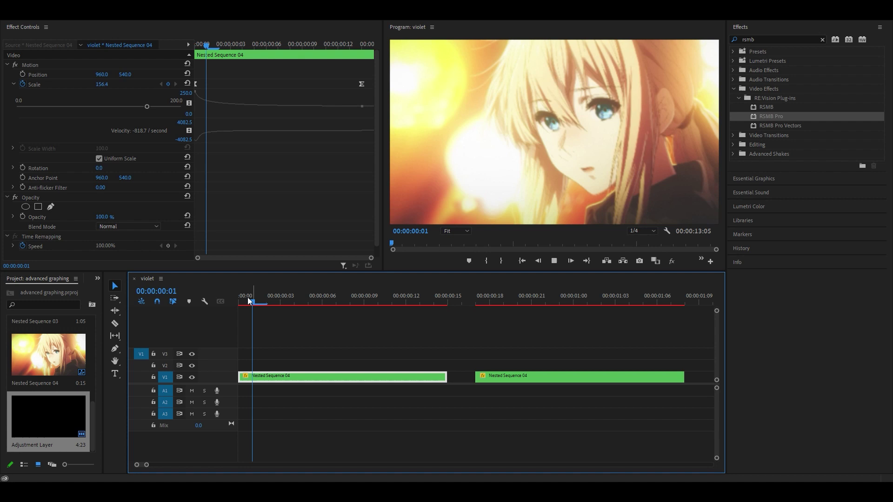
{"action": "left_click", "coordinate": [241, 302]}
{"action": "key", "text": "space"}
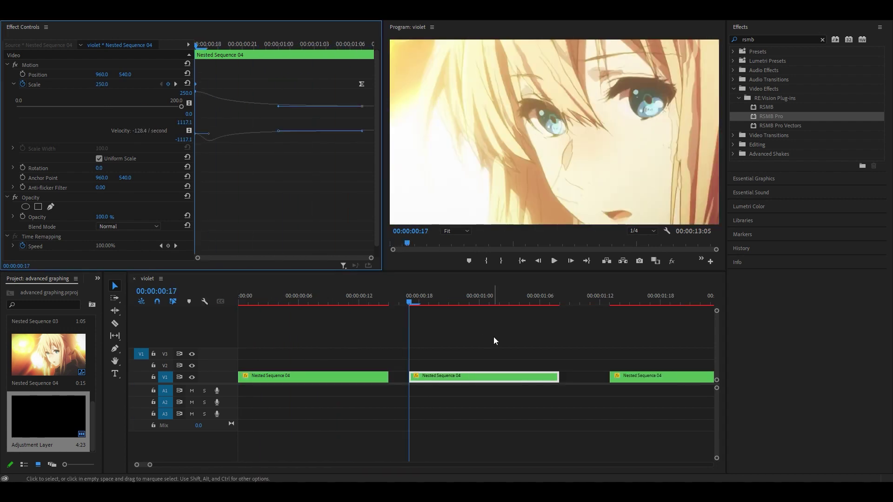
{"action": "scroll", "coordinate": [493, 340], "scroll_direction": "up", "scroll_amount": 2}
{"action": "key", "text": "space"}
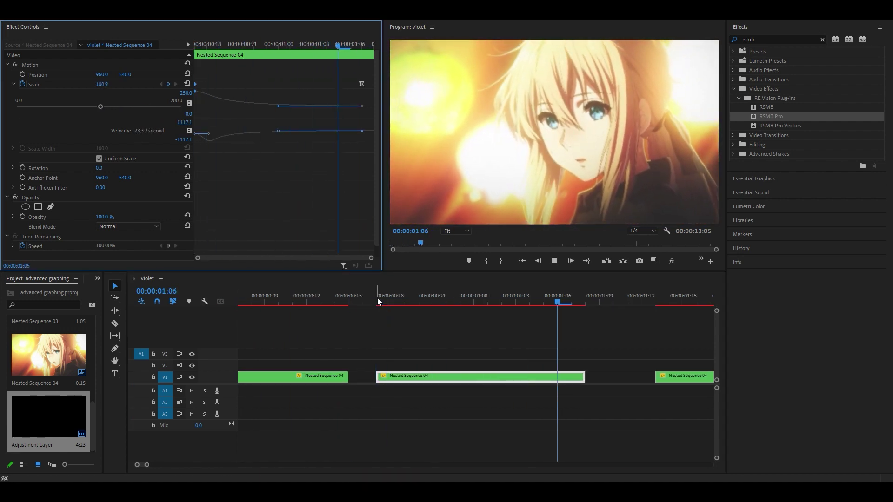
{"action": "left_click", "coordinate": [378, 300]}
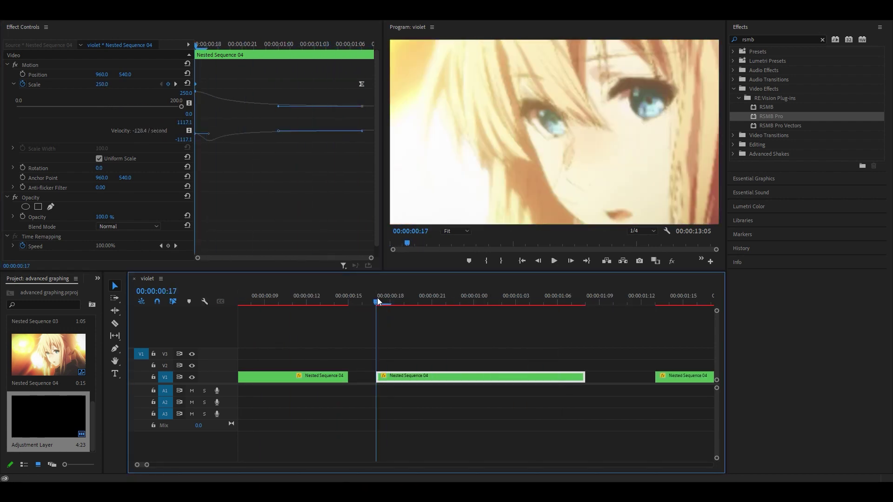
{"action": "key", "text": "space"}
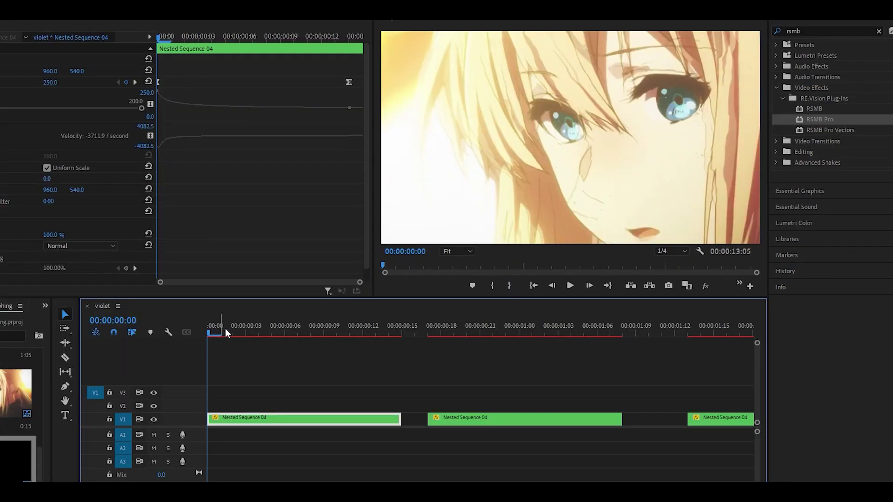
{"action": "key", "text": "space"}
{"action": "left_click_drag", "start_coordinate": [232, 331], "coordinate": [208, 331]}
{"action": "key", "text": "space"}
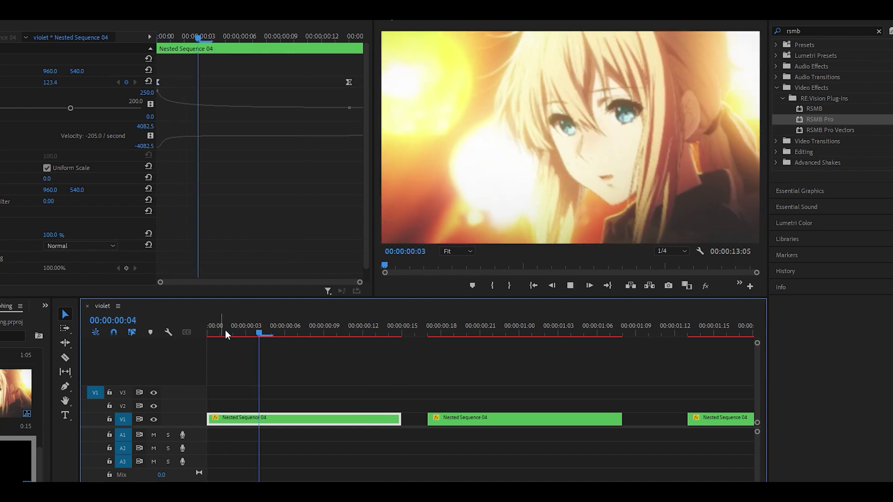
{"action": "left_click", "coordinate": [228, 330]}
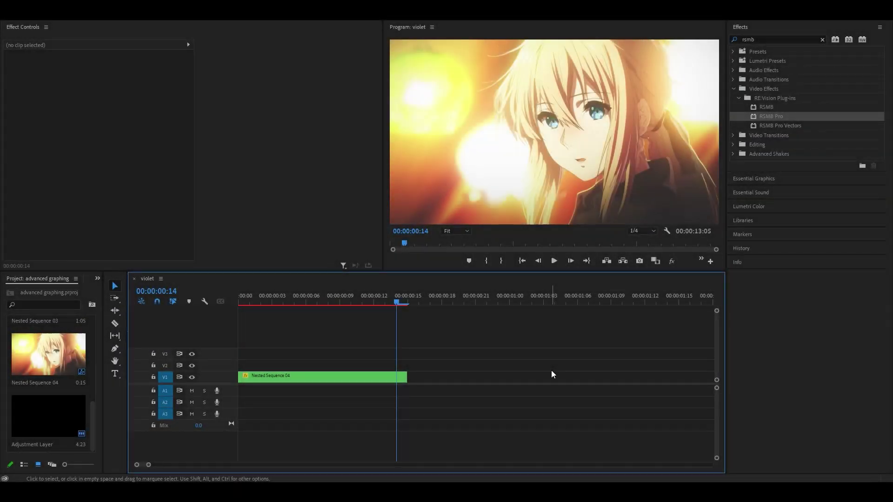